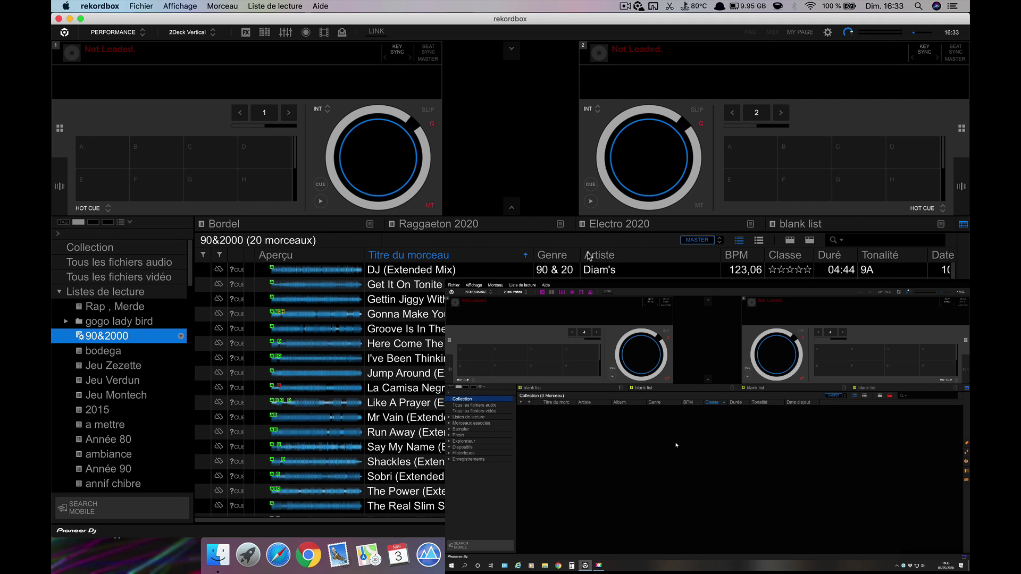
# Step: Display the Electro 2020 playlist and start a library backup on the Mac
pyautogui.click(603, 225)
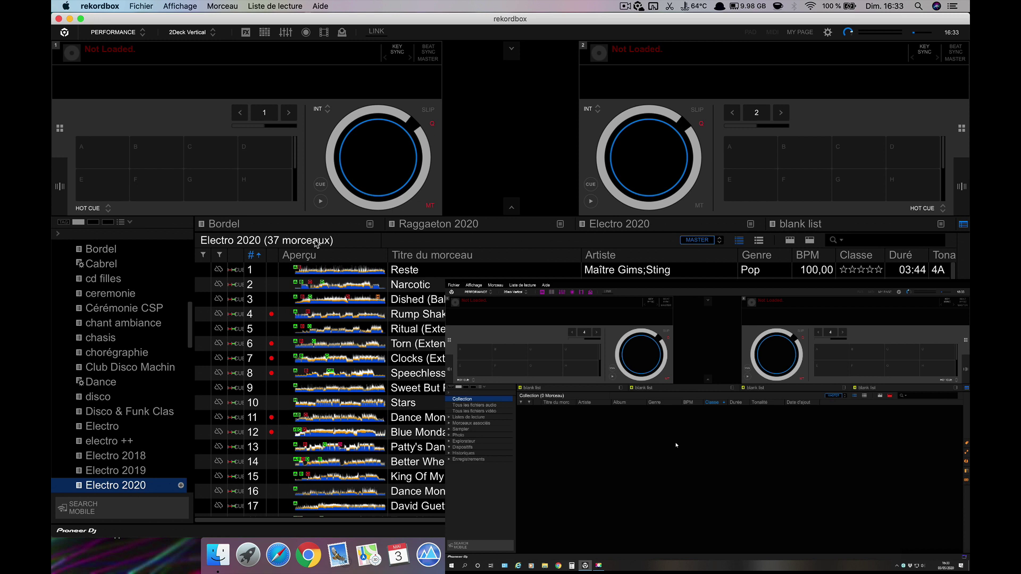
pyautogui.click(143, 6)
pyautogui.moveTo(150, 75)
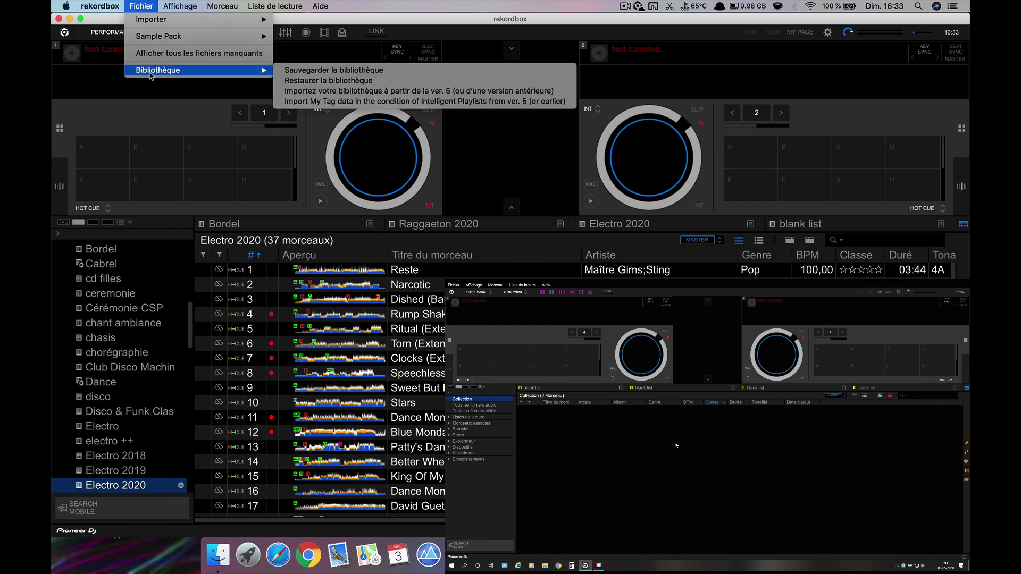
pyautogui.click(298, 72)
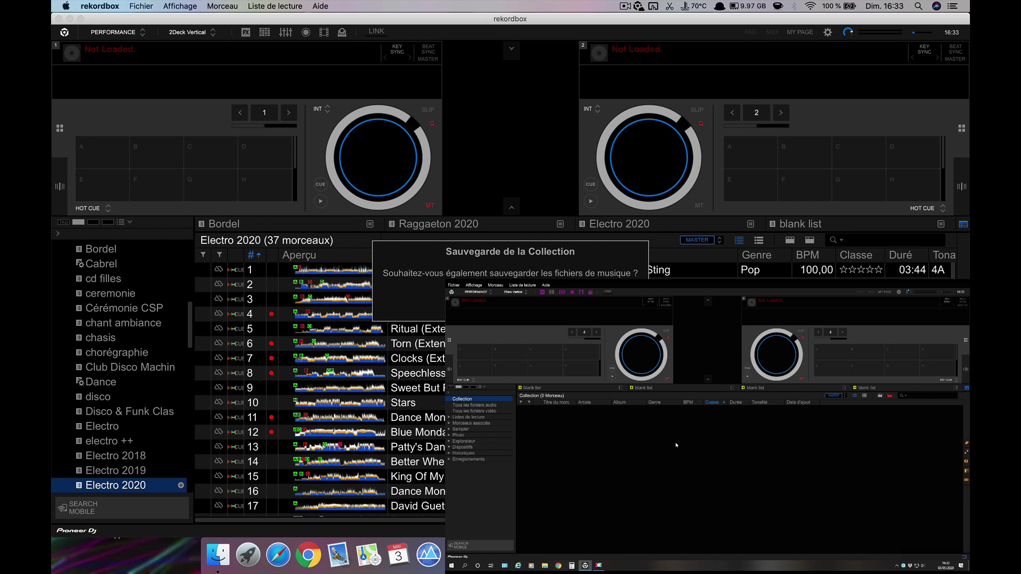
pyautogui.press('Return')
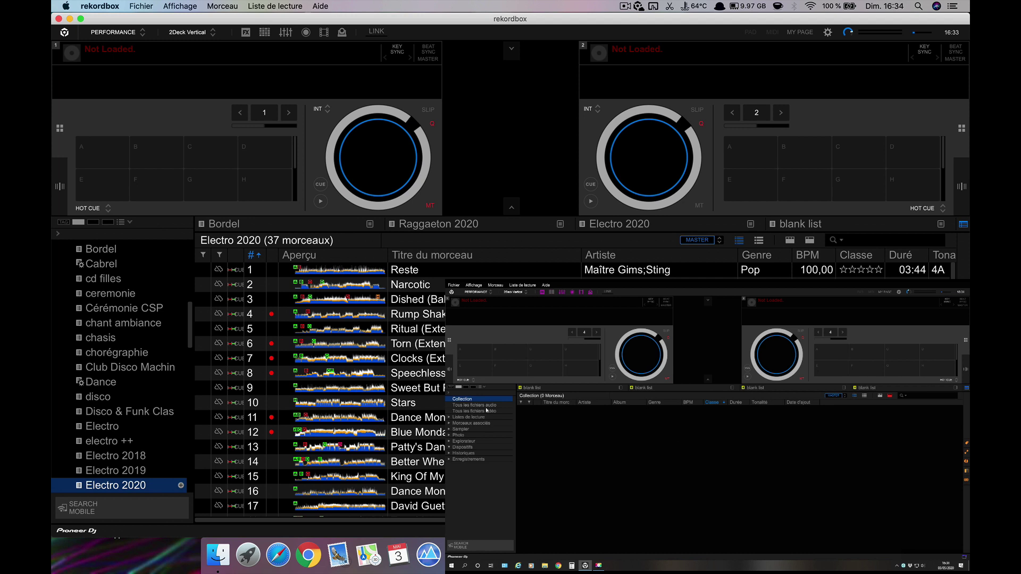
pyautogui.click(454, 285)
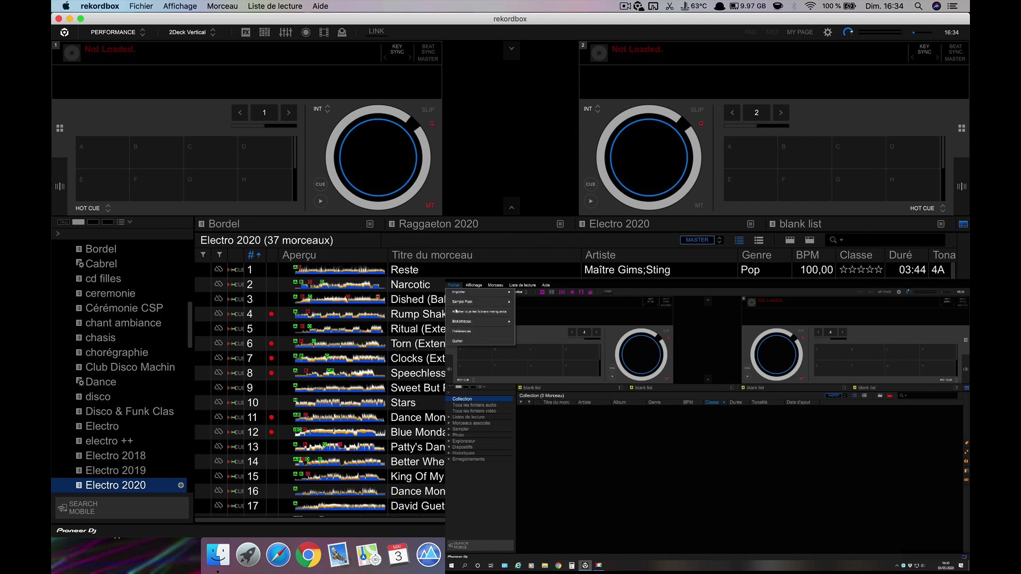
pyautogui.moveTo(461, 321)
pyautogui.click(558, 322)
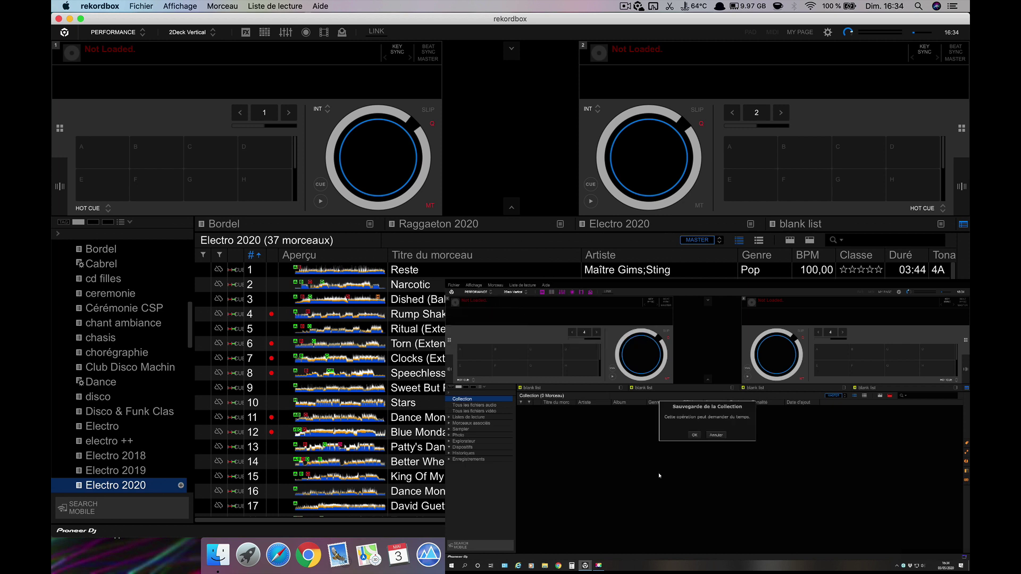
pyautogui.click(694, 435)
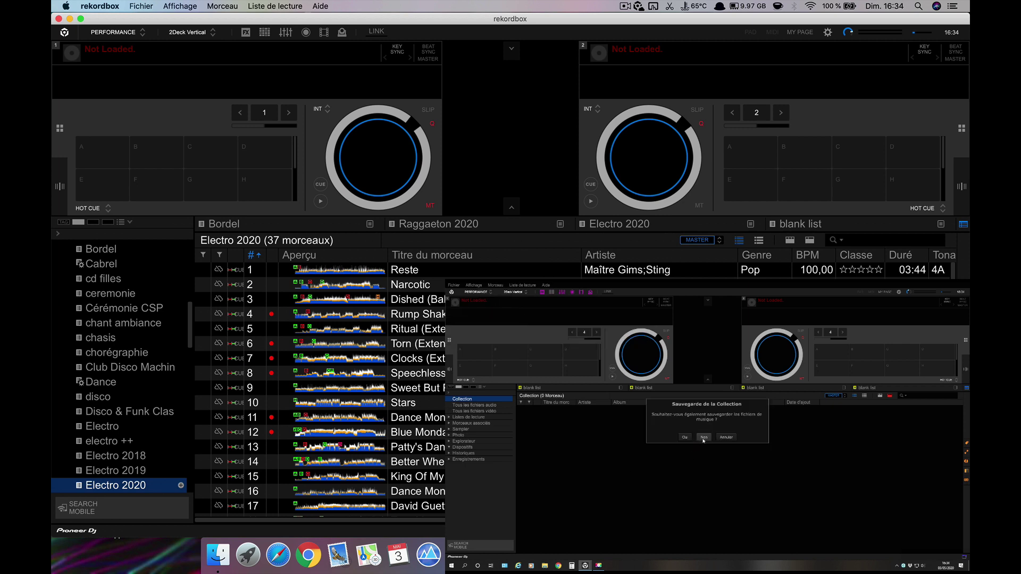
pyautogui.click(733, 437)
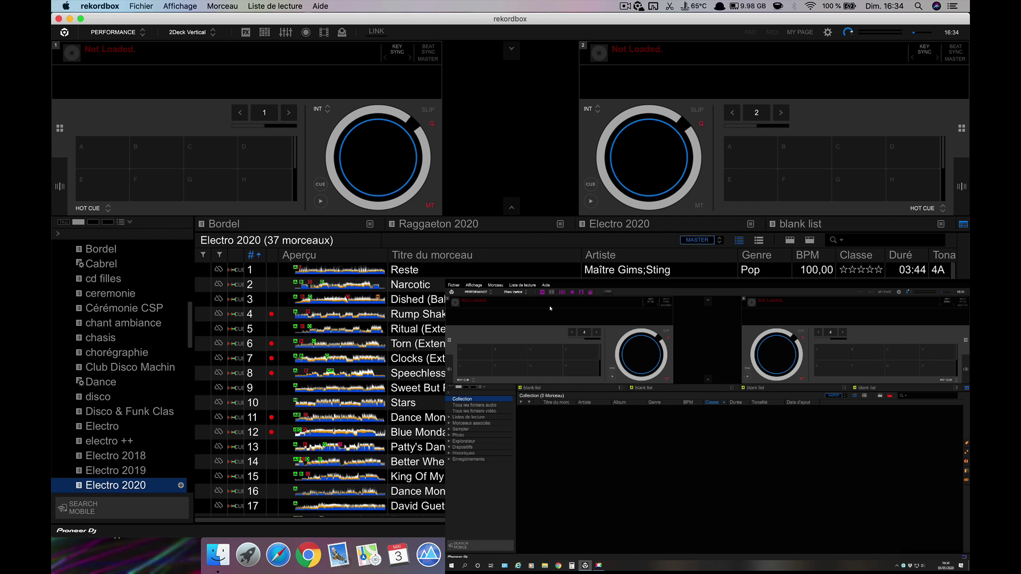
# Step: Check the rekordbox version information on both the Windows computer and the Mac, closing each About window
pyautogui.click(545, 286)
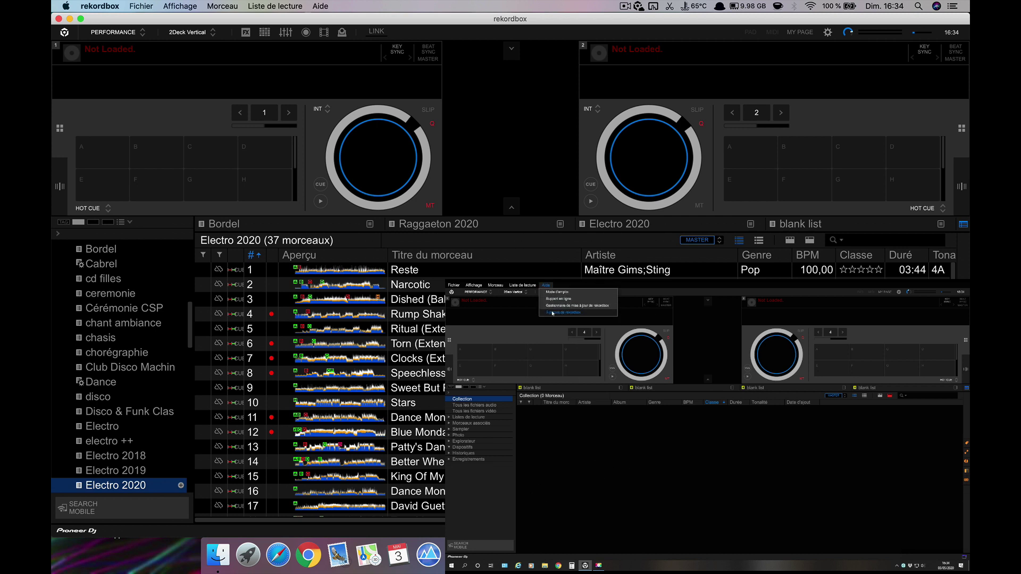
pyautogui.click(552, 313)
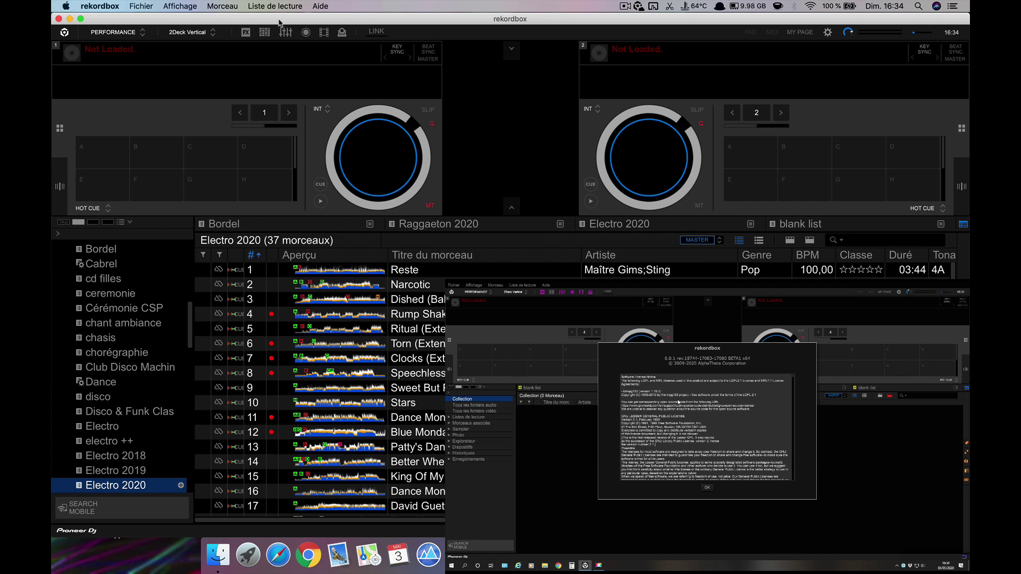
pyautogui.click(104, 7)
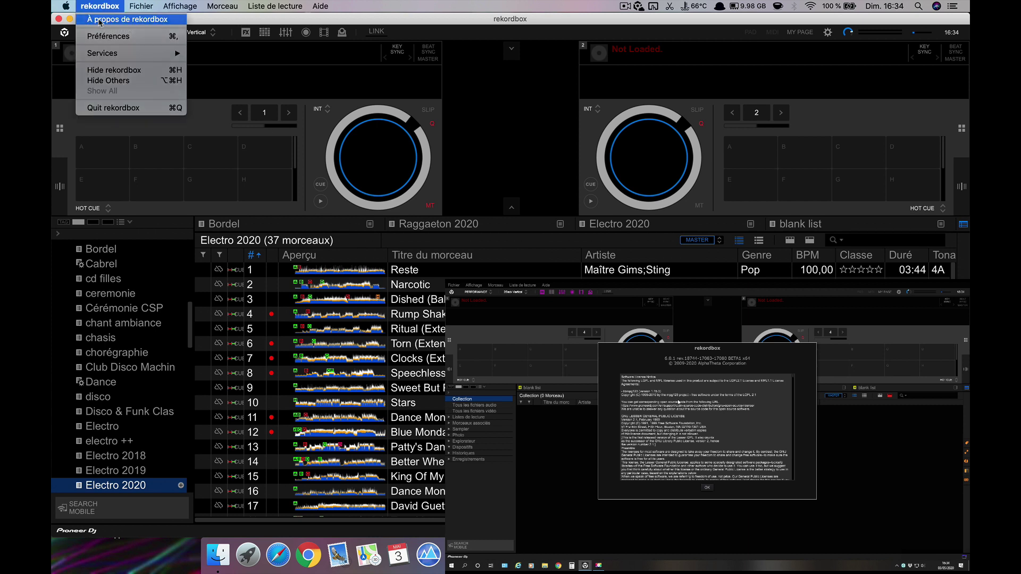
pyautogui.press('Escape')
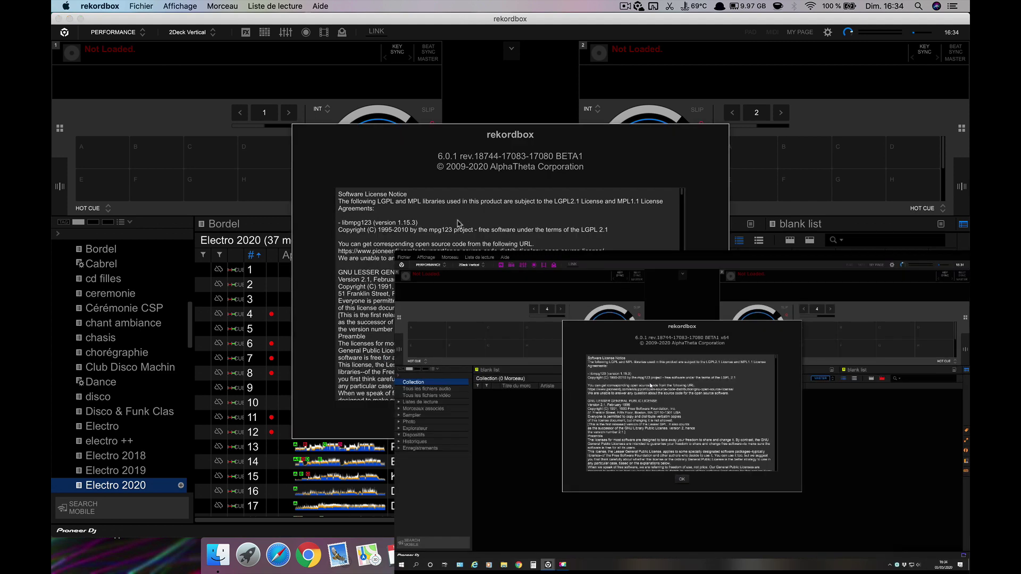
pyautogui.press('Escape')
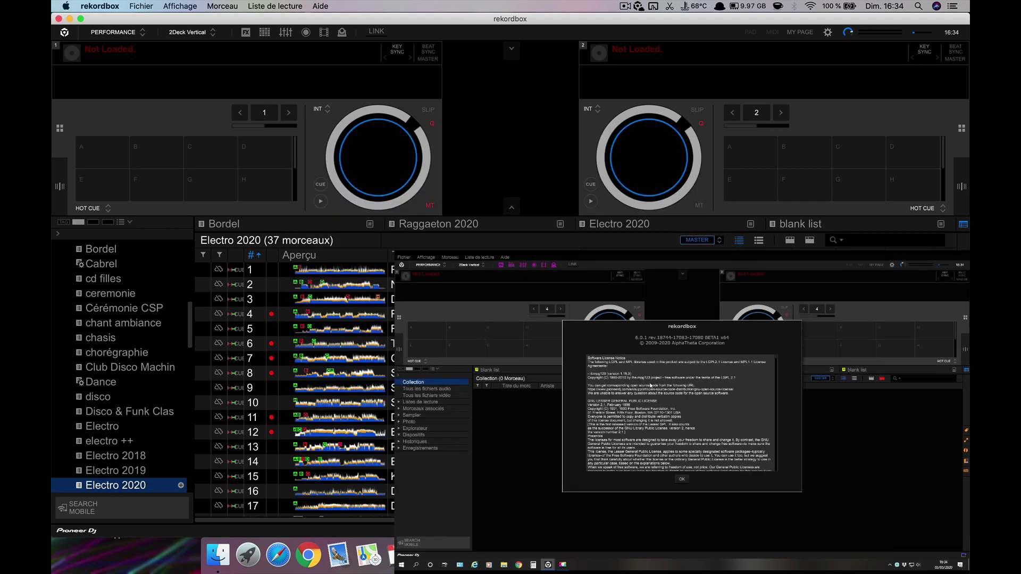
pyautogui.click(683, 481)
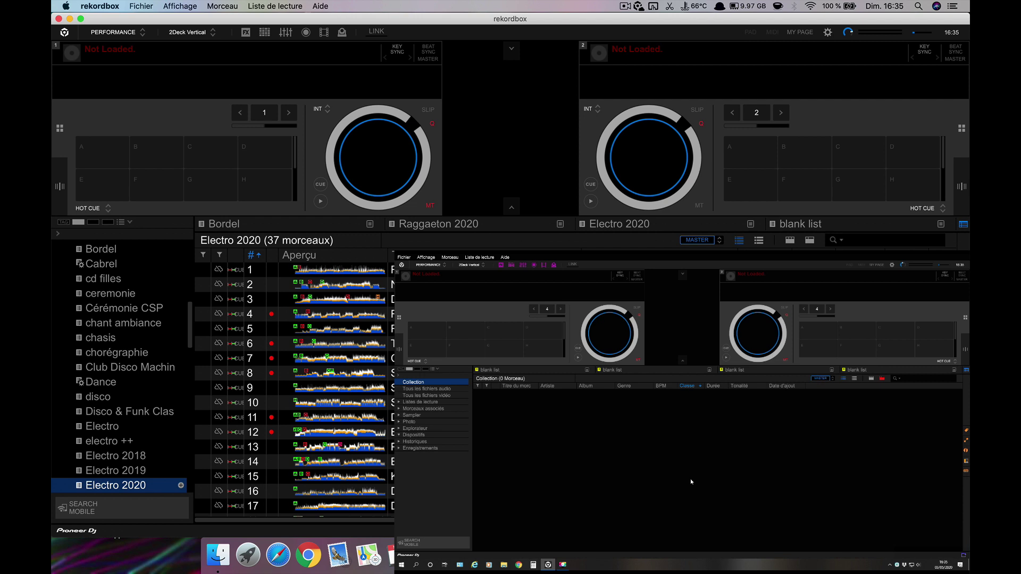
# Step: Review the account's subscription plan and Cloud Library Sync settings in My Page on the Mac, and close the window
pyautogui.click(800, 32)
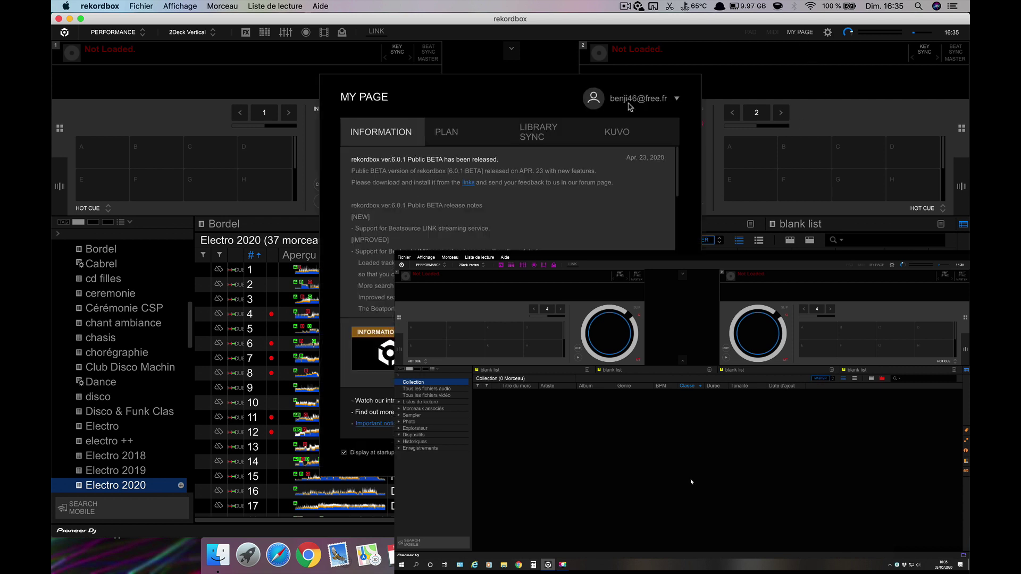
pyautogui.click(466, 141)
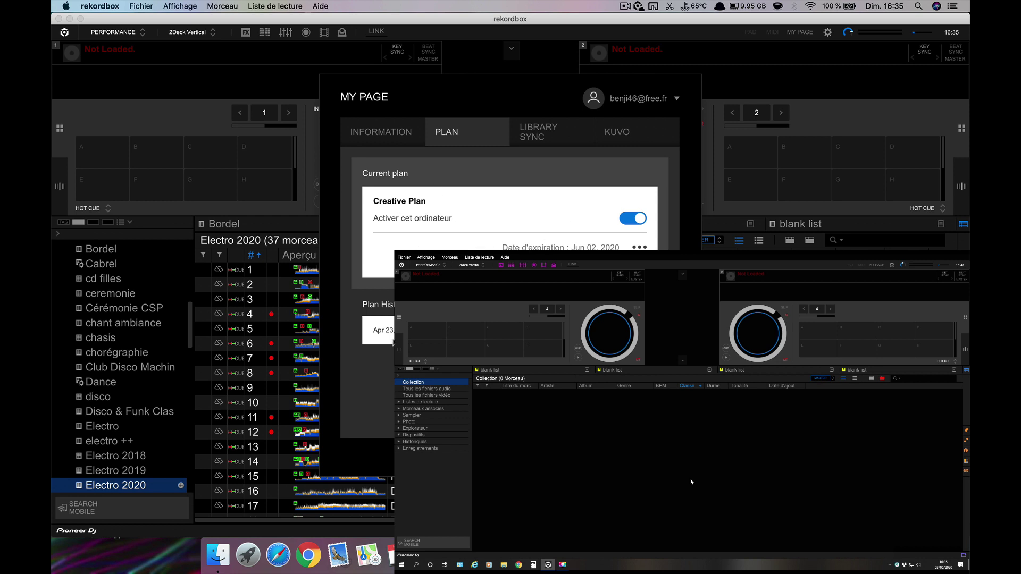
pyautogui.click(529, 136)
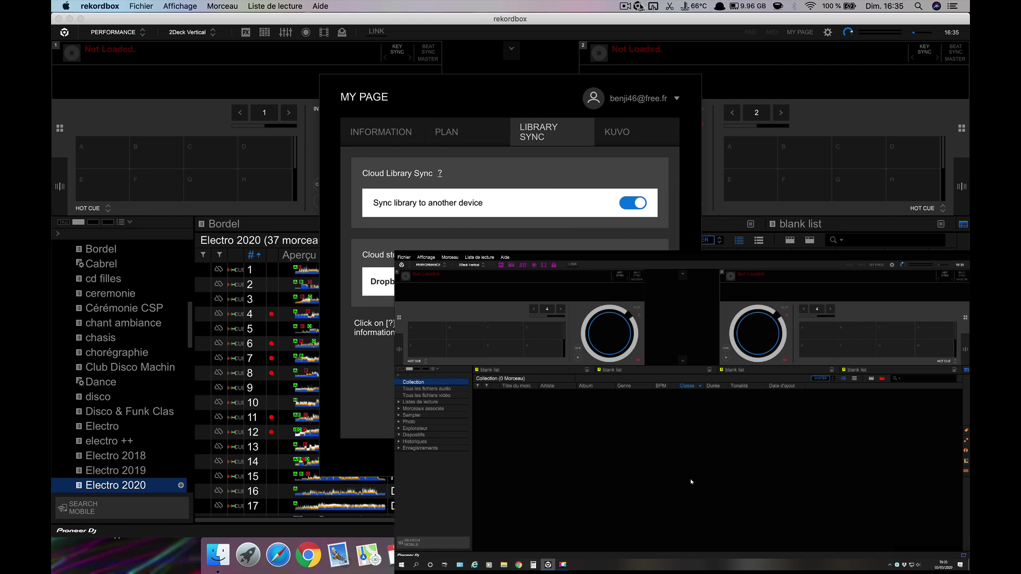
pyautogui.moveTo(639, 8)
pyautogui.click(406, 130)
pyautogui.press('Escape')
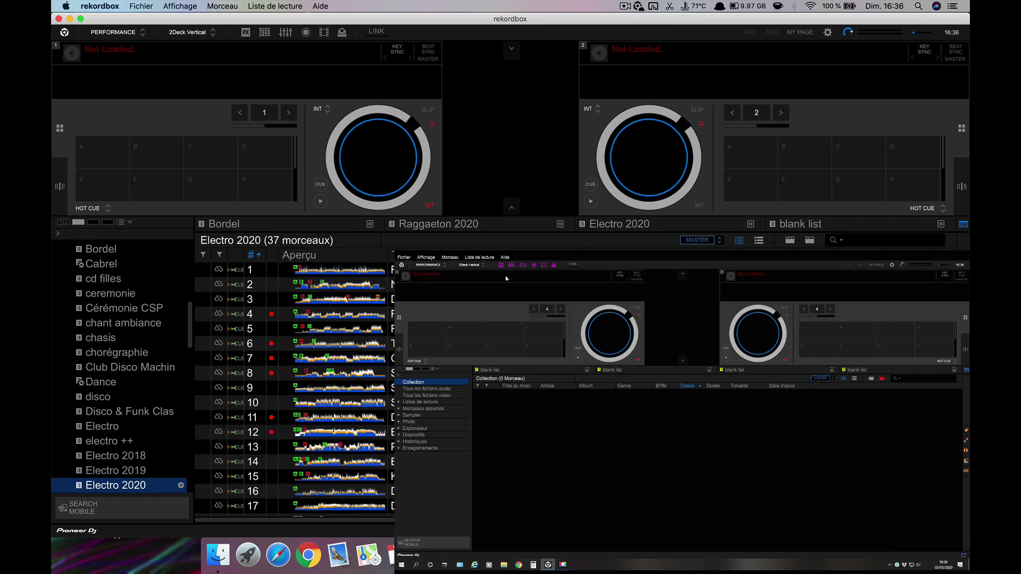
# Step: Enable Cloud Library Sync on the Windows computer, merging its library with the cloud library, and finish the introduction
pyautogui.click(876, 264)
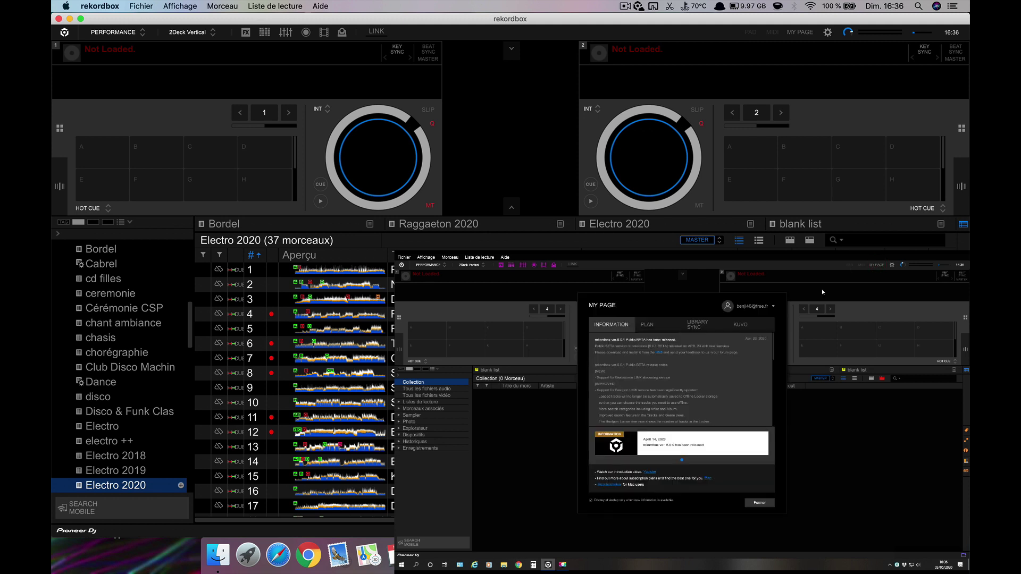
pyautogui.click(700, 330)
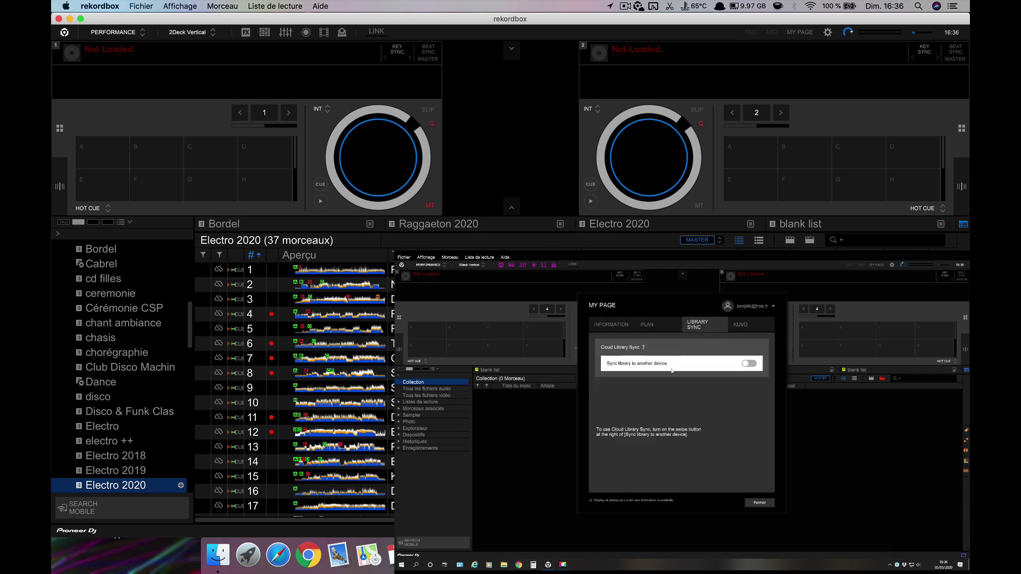
pyautogui.click(754, 364)
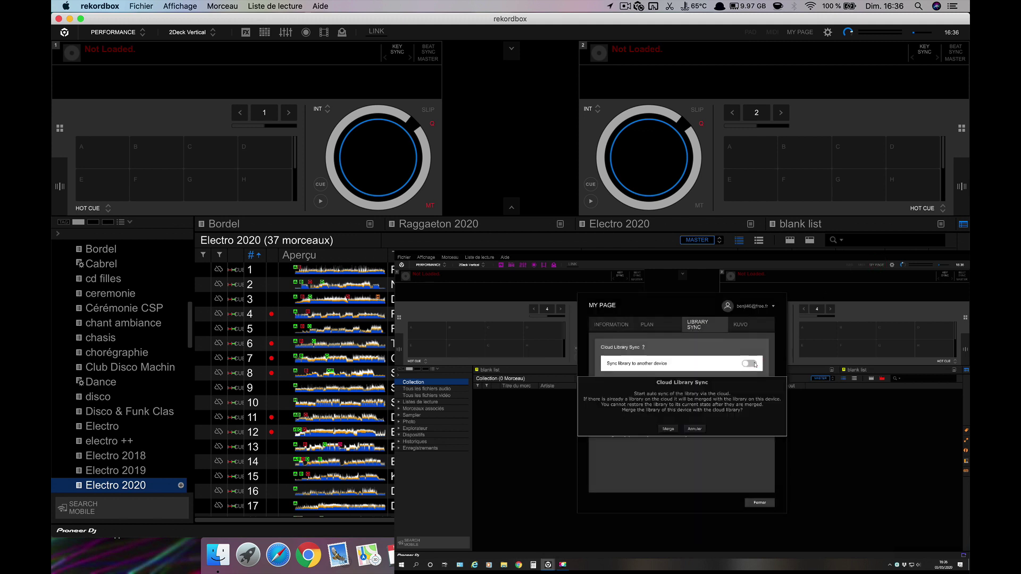
pyautogui.click(672, 429)
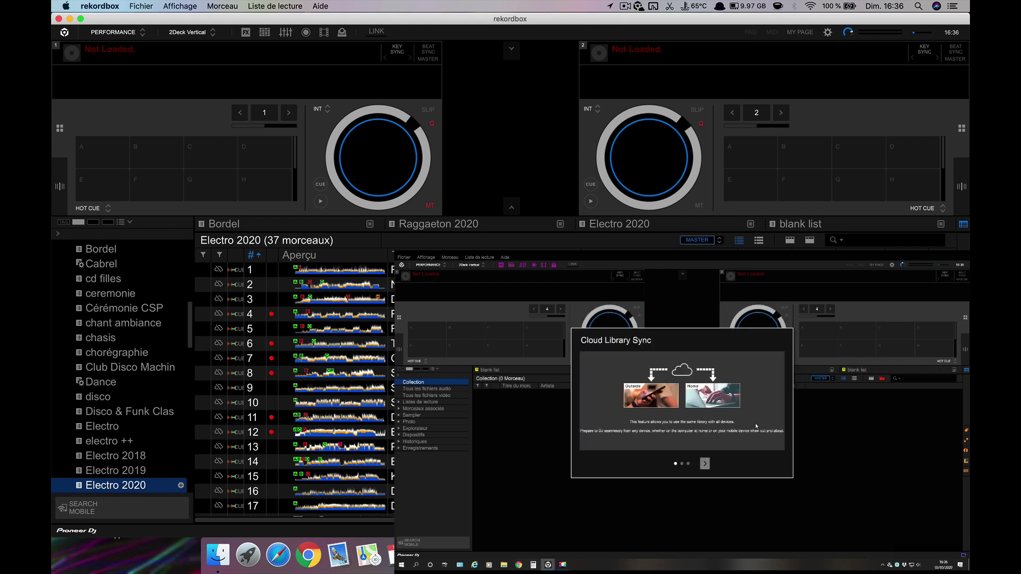
pyautogui.click(704, 464)
pyautogui.click(704, 464)
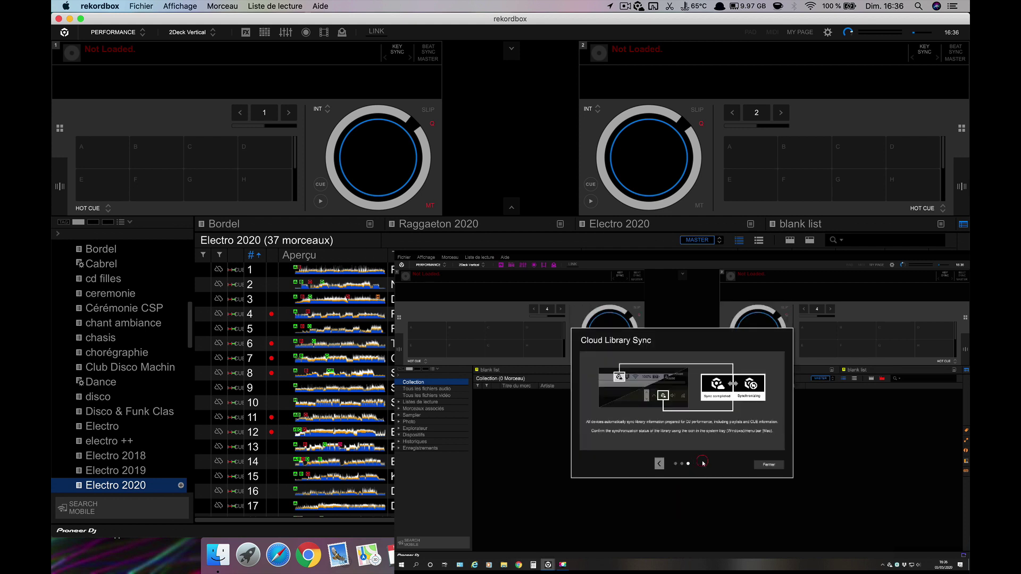
pyautogui.click(770, 466)
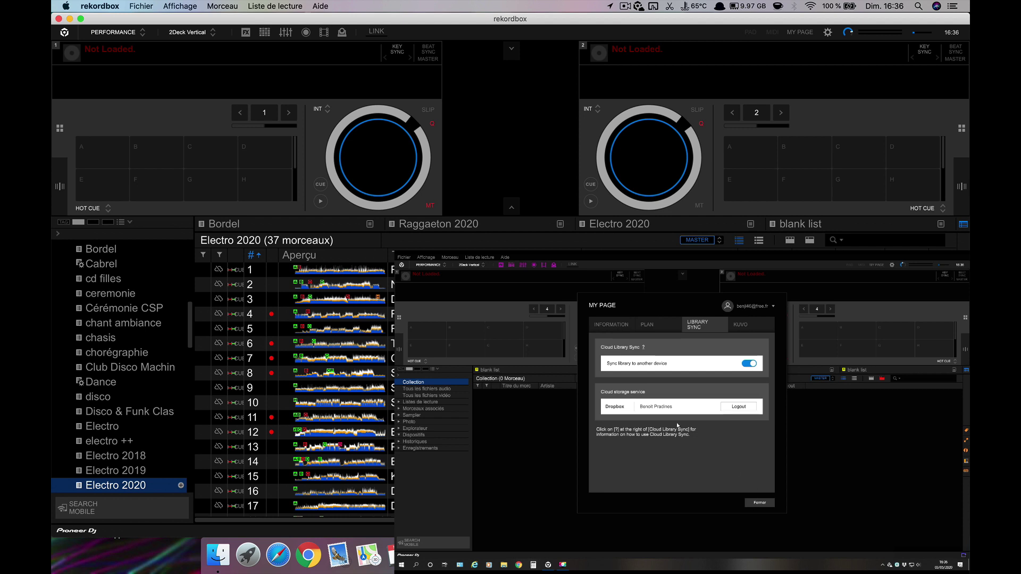
pyautogui.click(751, 502)
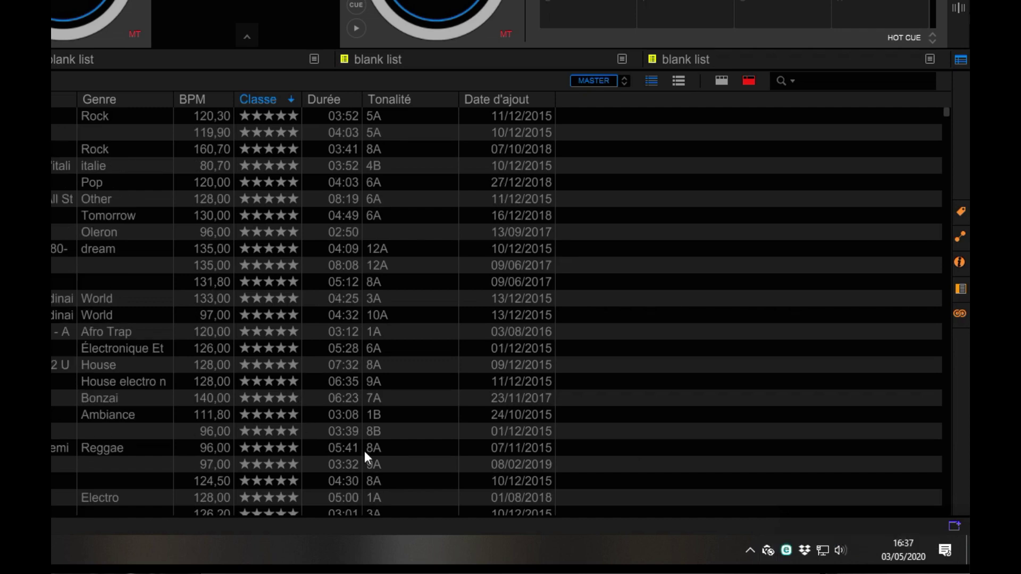
# Step: Check the sync status on the Windows computer and inspect its playlists and synchronized collection
pyautogui.moveTo(769, 554)
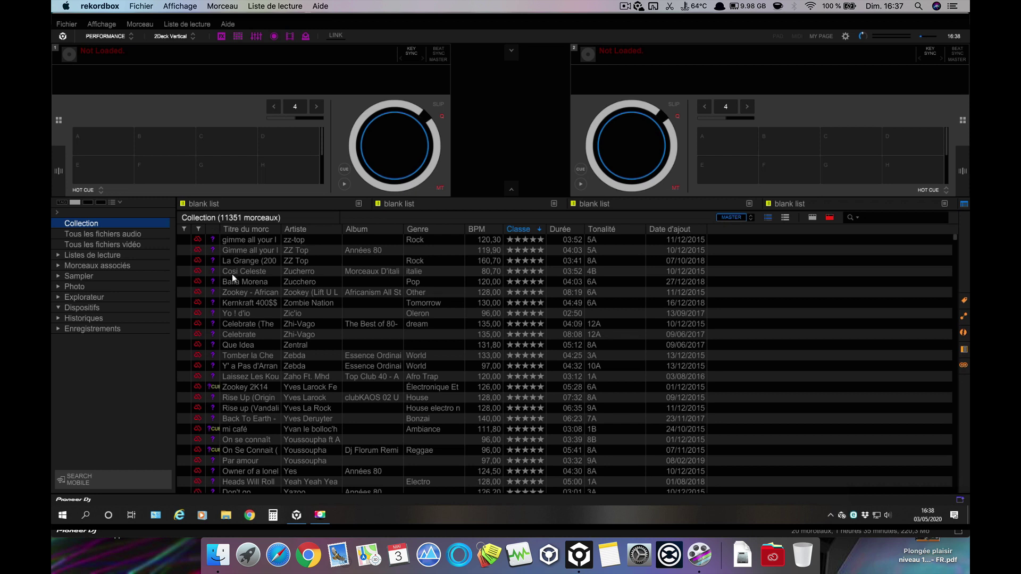
pyautogui.click(59, 255)
pyautogui.click(58, 254)
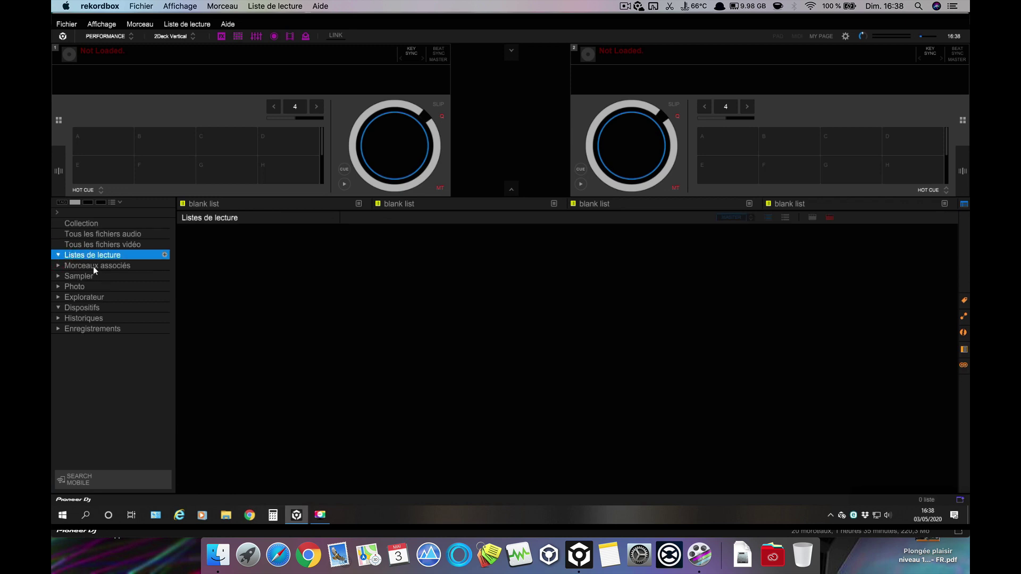
pyautogui.click(93, 224)
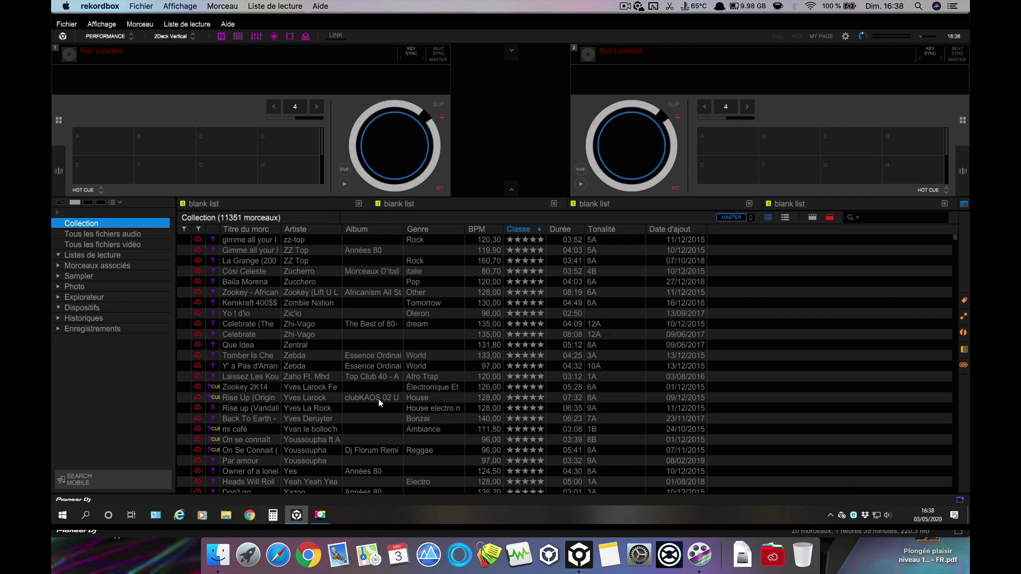
pyautogui.press('ctrl+super+f')
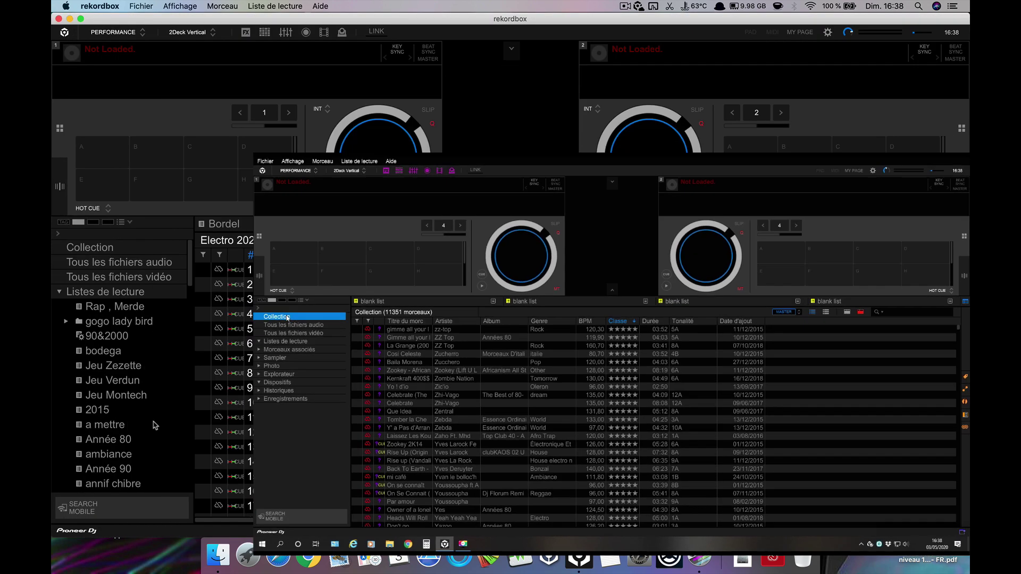